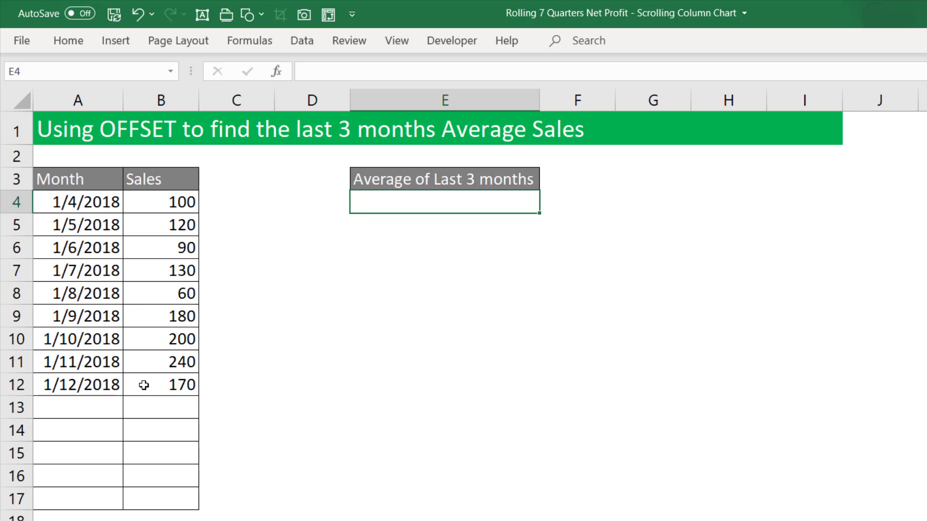
Enter an AVERAGE formula over B10:B12 in cell E4 and check the range it refers to
type("=av")
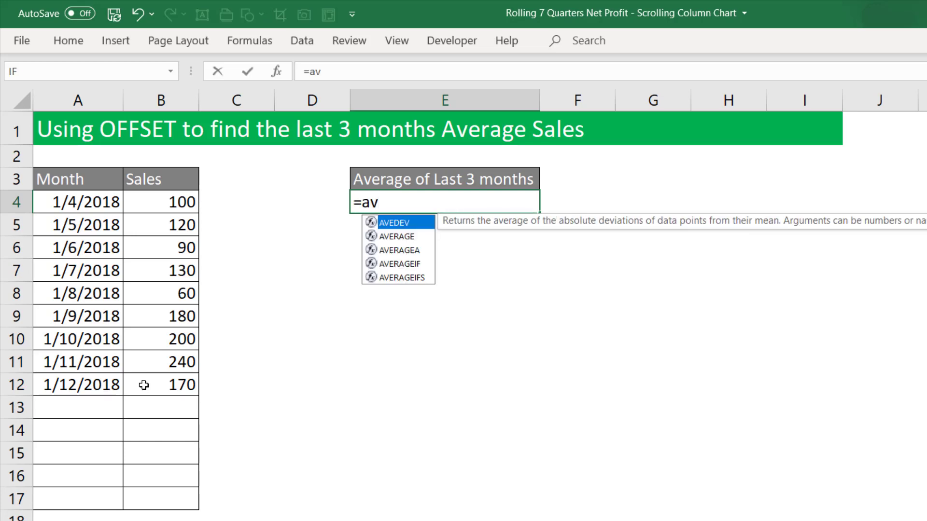
key("Down")
key("Tab")
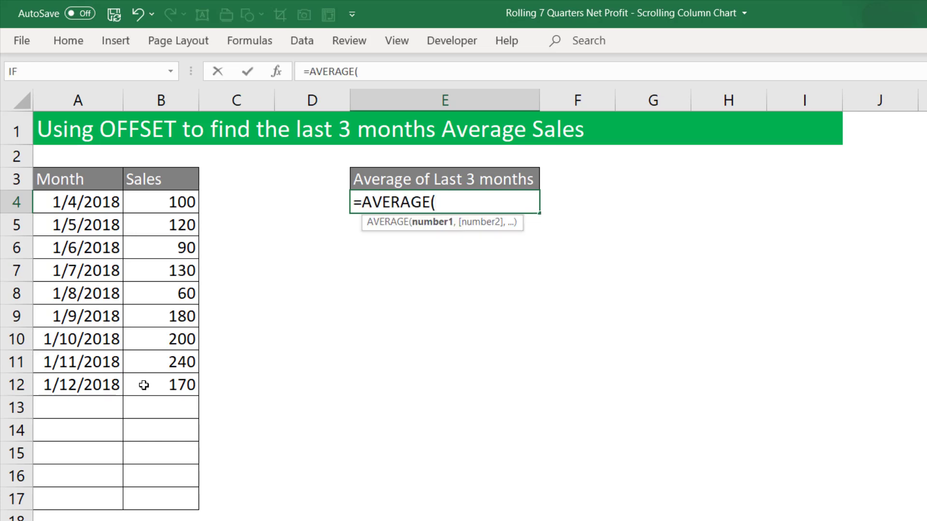
left_click_drag(157, 342, 157, 385)
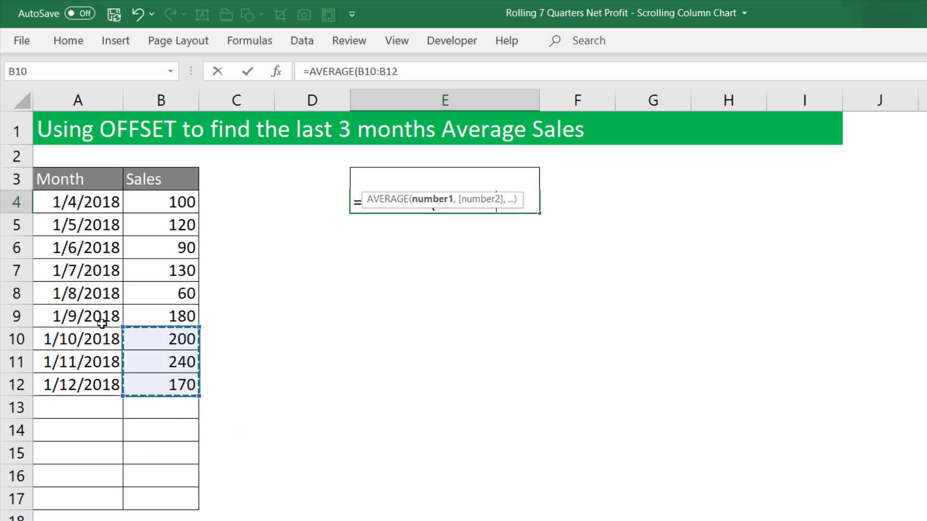
type(")")
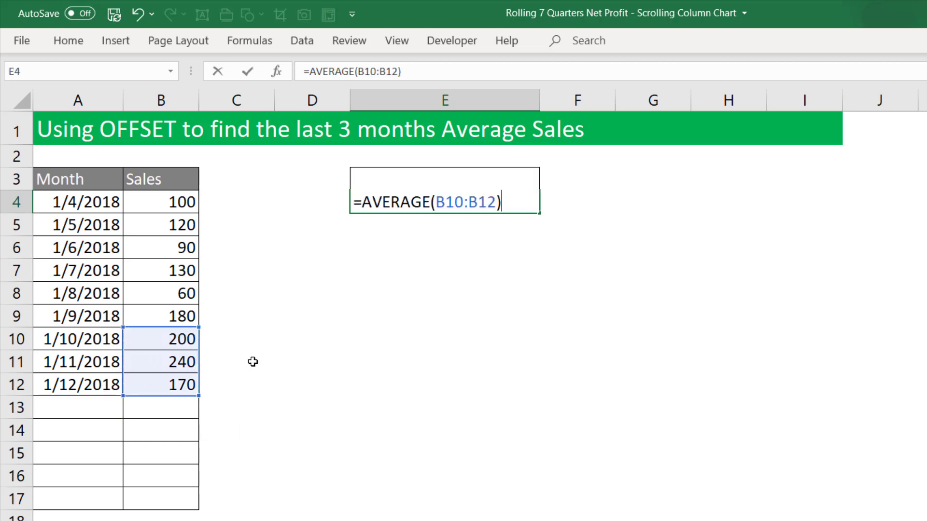
key("Return")
left_click(420, 201)
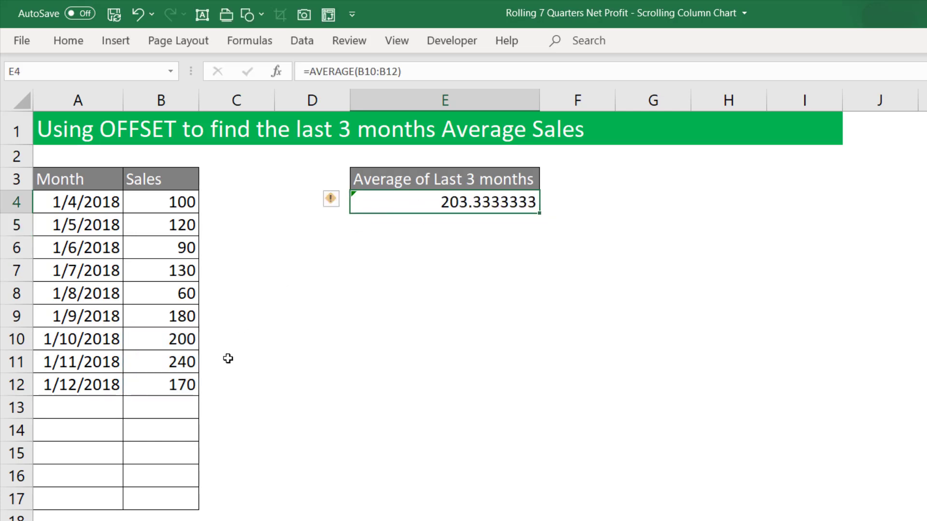
double_click(410, 202)
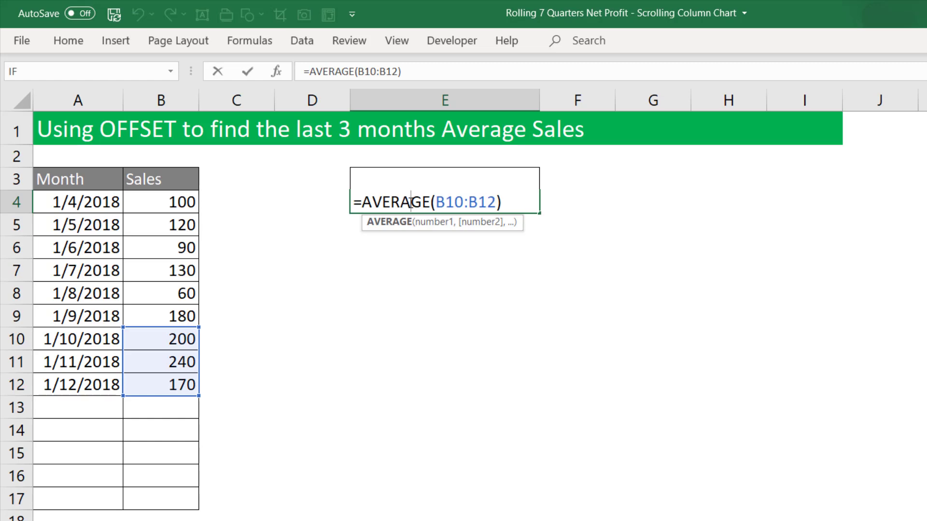
key("Return")
Add a row 13 entry with sales of 130, filling the month column forward by one month to 1/1/2019
left_click(145, 410)
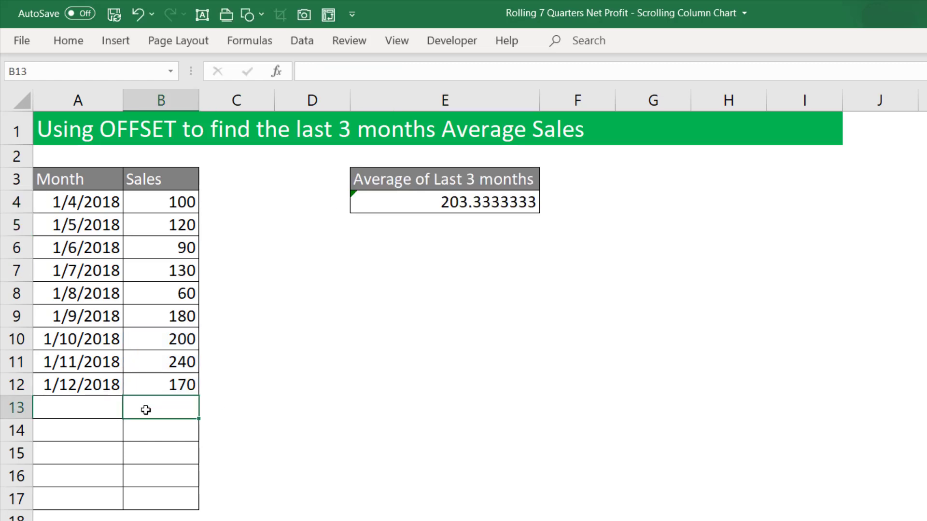
type("130")
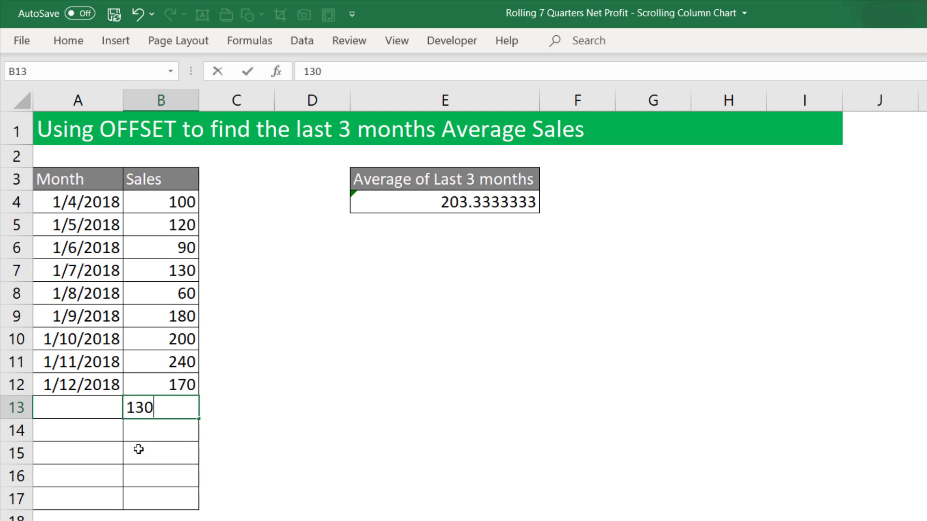
left_click(116, 391)
left_click_drag(123, 395, 123, 416)
left_click(138, 431)
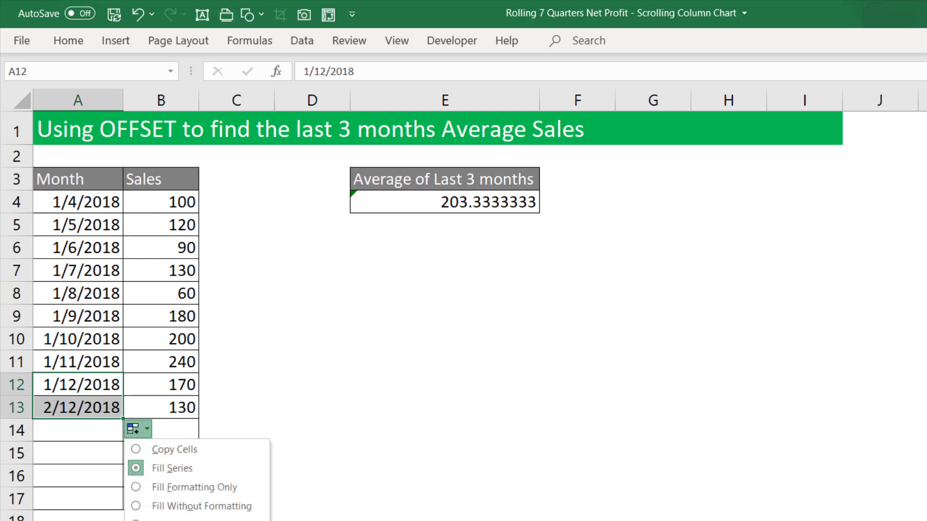
left_click(172, 520)
Shift the range of the average formula in E4 to B11:B13
left_click_drag(164, 385, 165, 408)
double_click(437, 205)
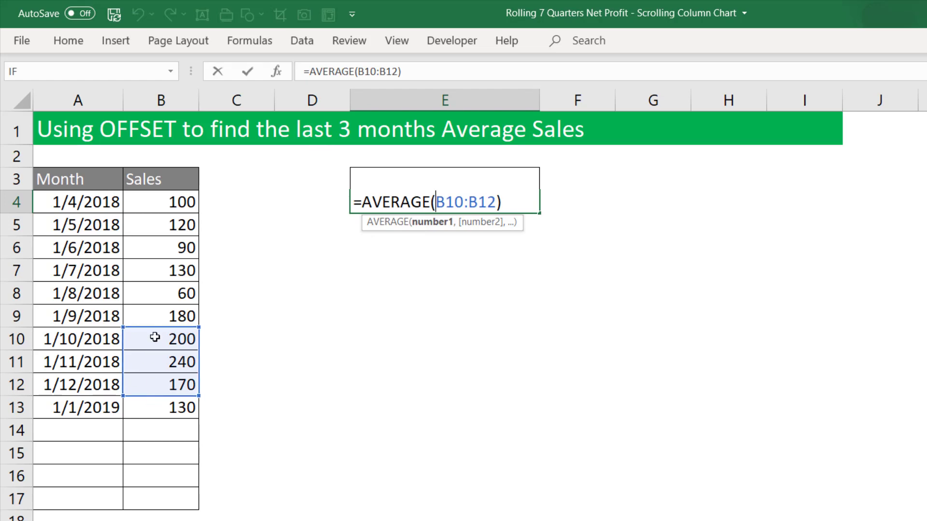
left_click_drag(155, 332, 153, 357)
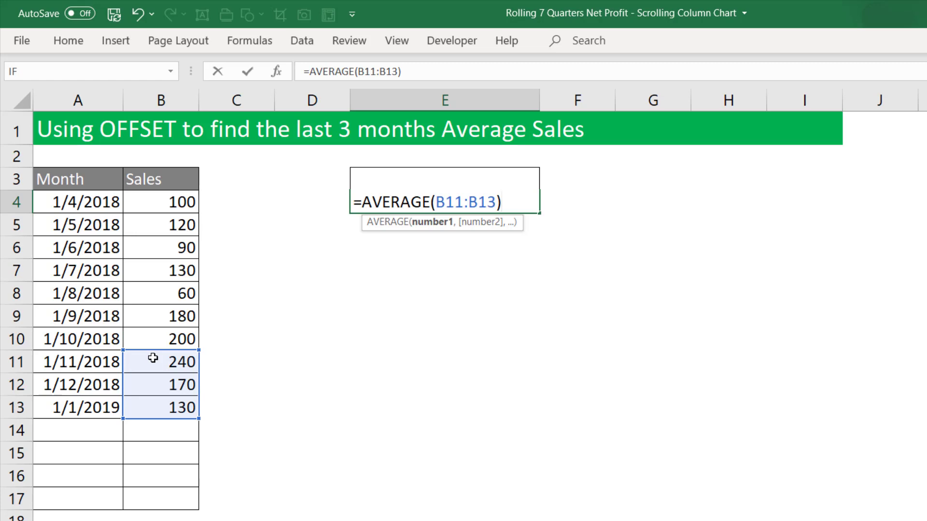
key("Return")
left_click(403, 198)
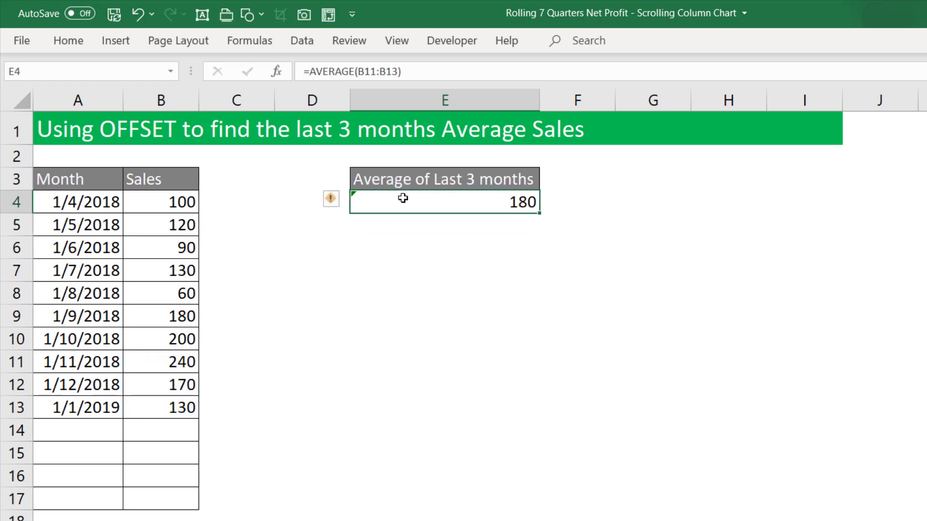
Compare the range in E4's average formula with the last three sales values in column B
left_click_drag(170, 363, 170, 395)
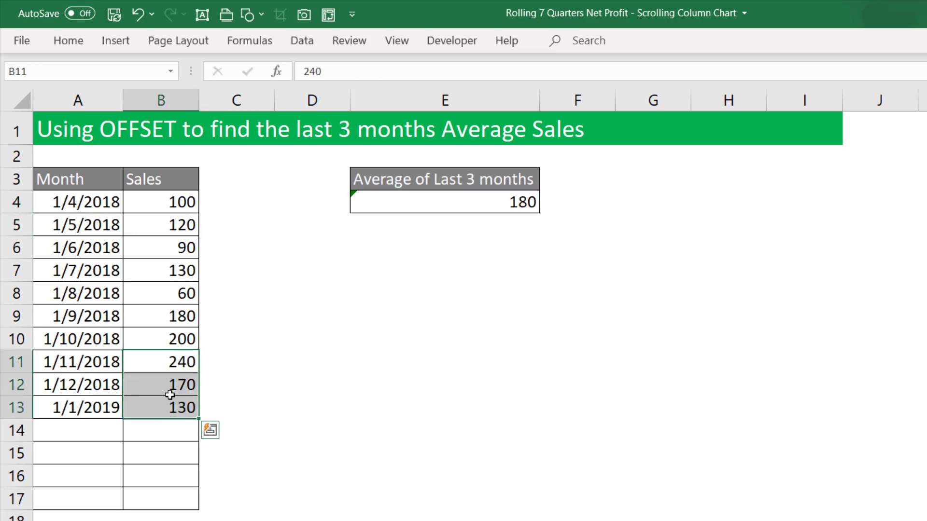
double_click(465, 203)
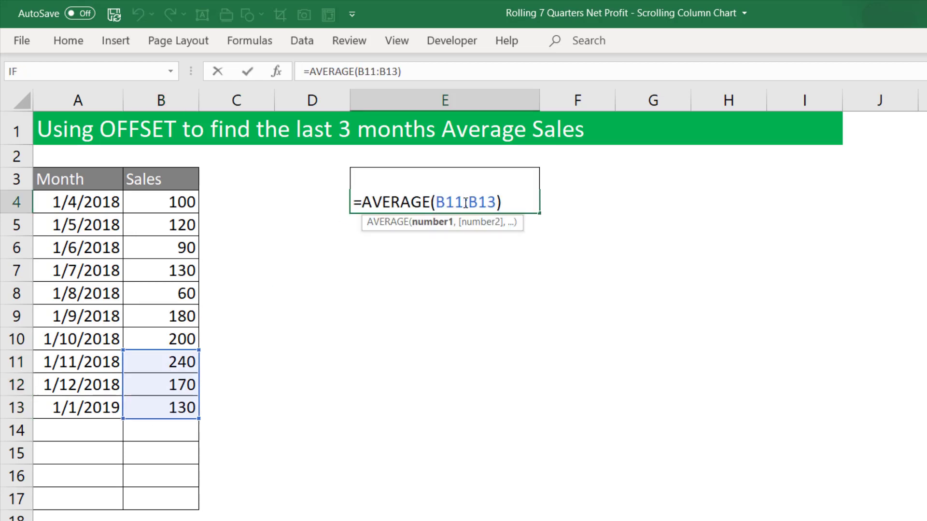
key("Return")
left_click(465, 203)
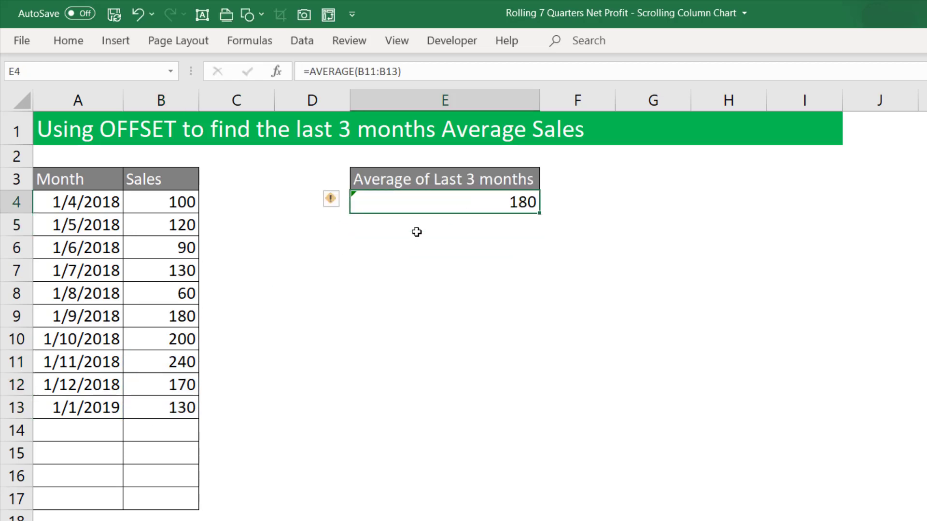
double_click(392, 202)
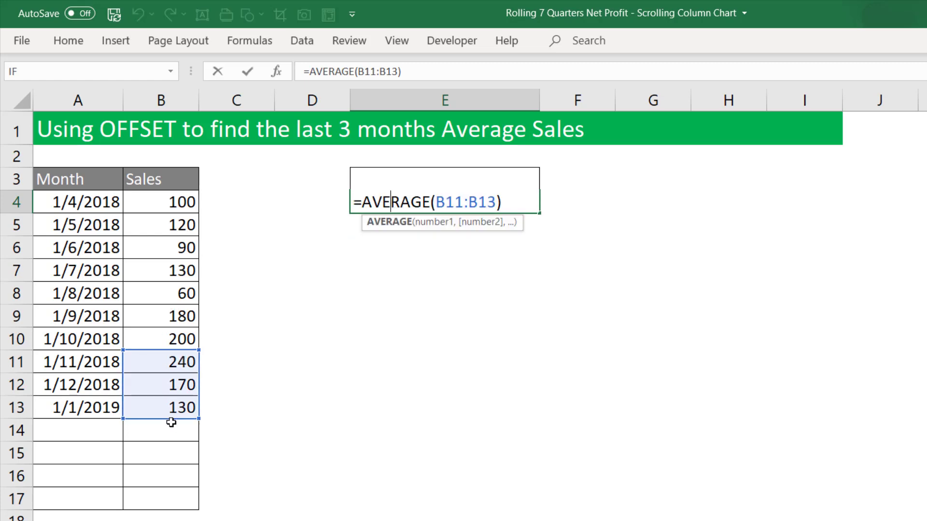
key("Return")
left_click(391, 202)
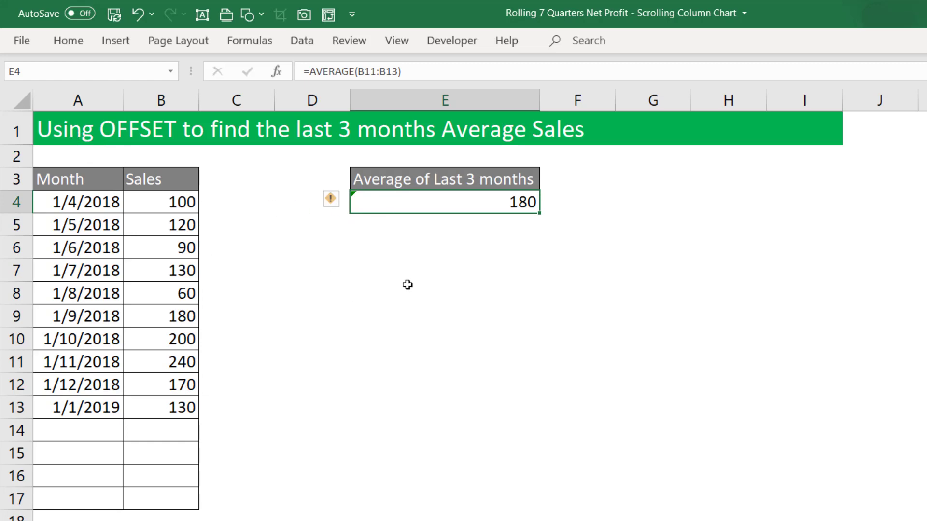
Write an OFFSET formula in E6 with reference B3, 10 rows, 0 columns, height -3 and width 1
left_click(386, 247)
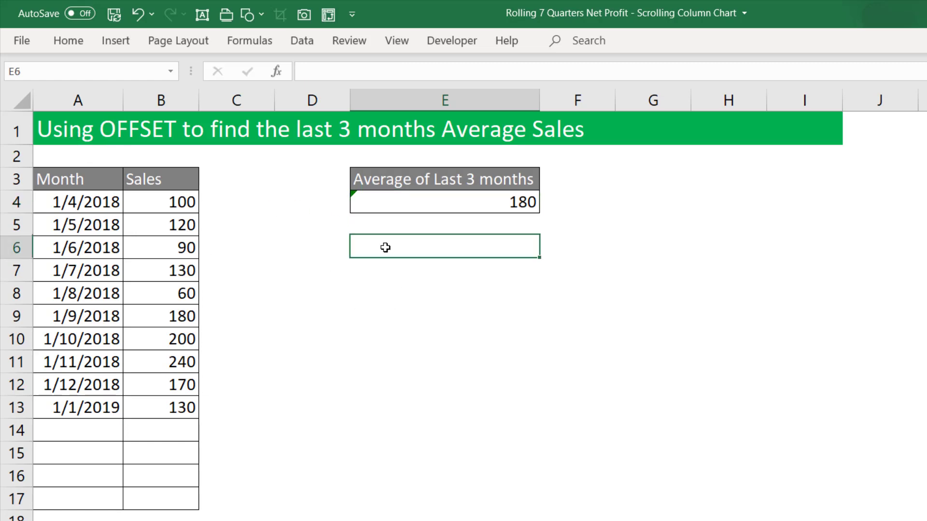
type("=offset(")
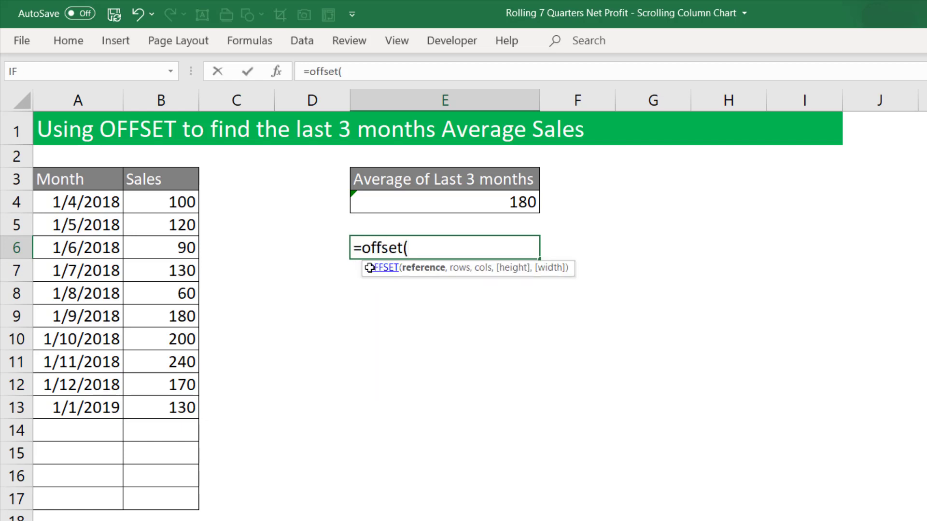
left_click(172, 186)
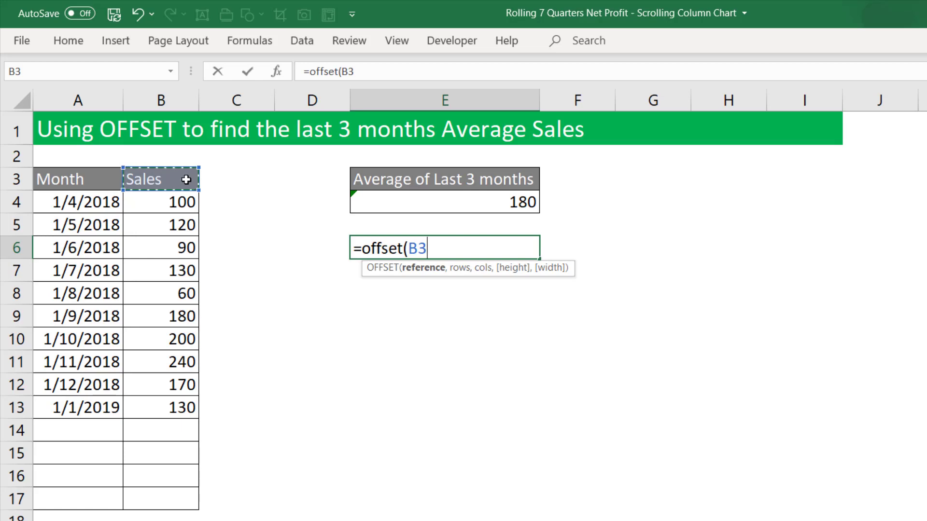
type(",")
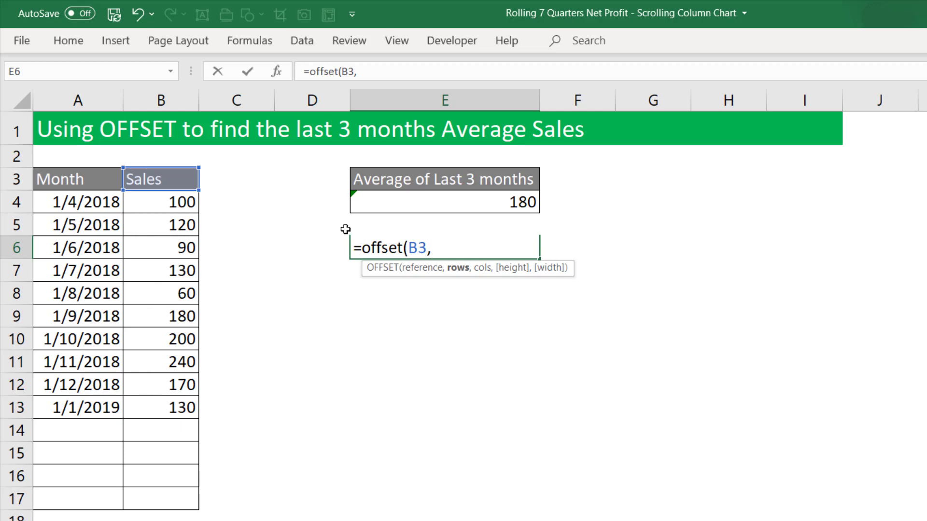
type("10,")
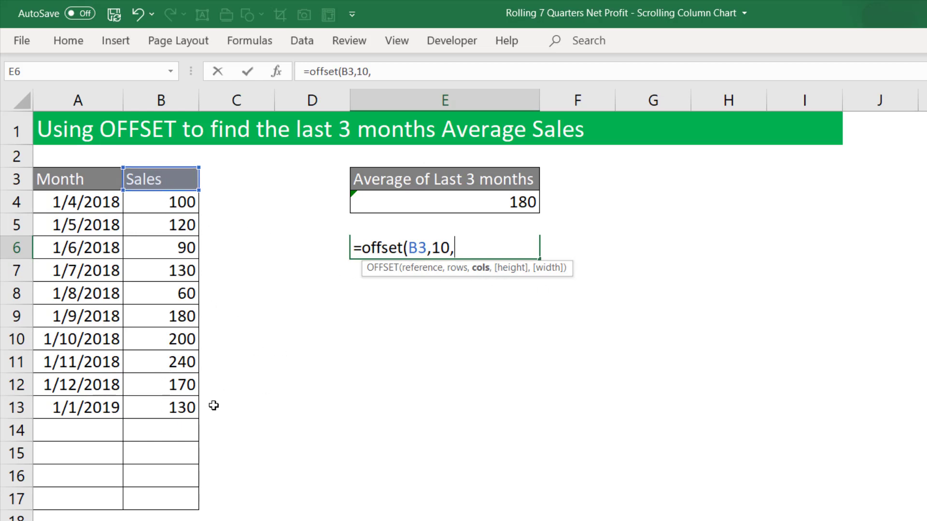
type("0,-")
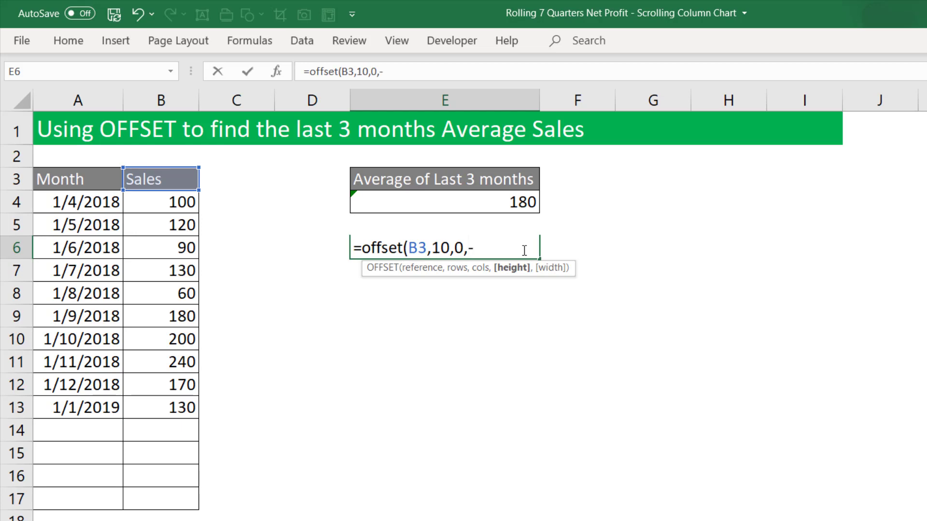
type("3,")
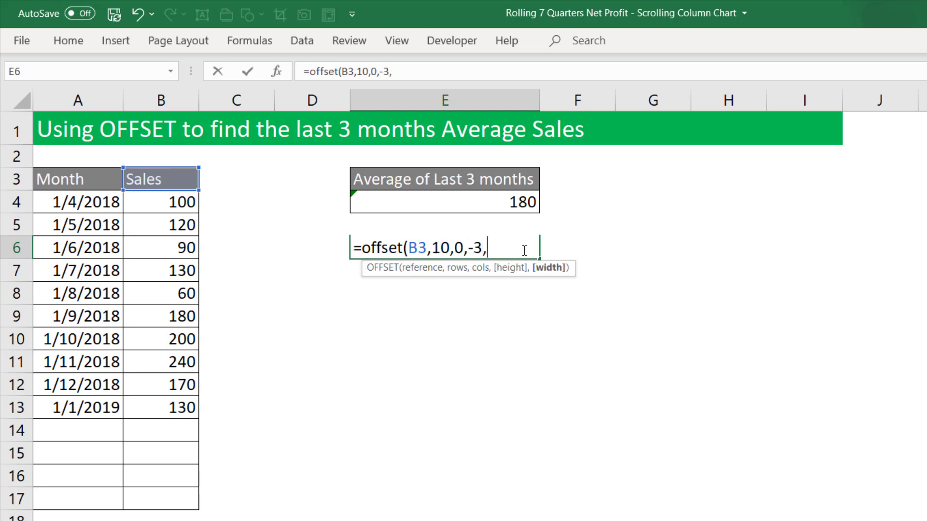
type("1")
type(")")
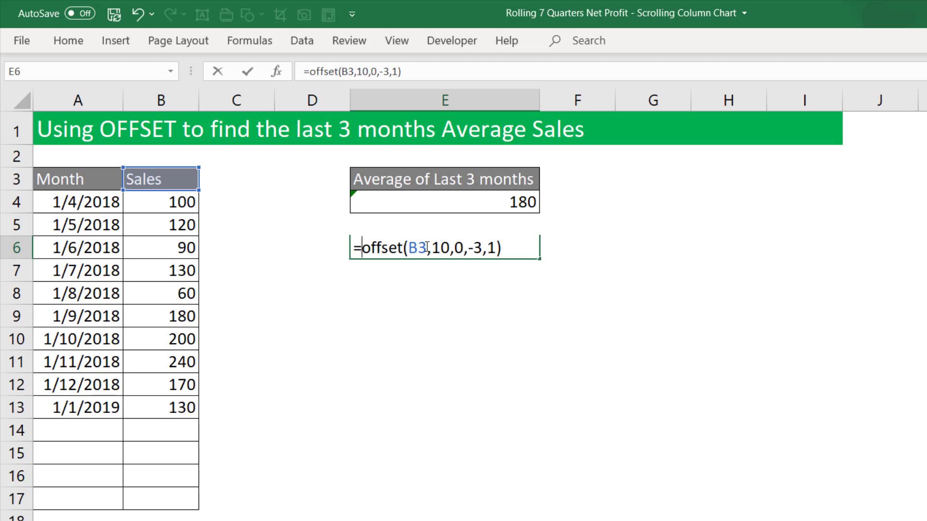
Wrap the OFFSET expression in E6 in an AVERAGE function, giving =AVERAGE(OFFSET(B3,10,0,-3,1))
type("avera")
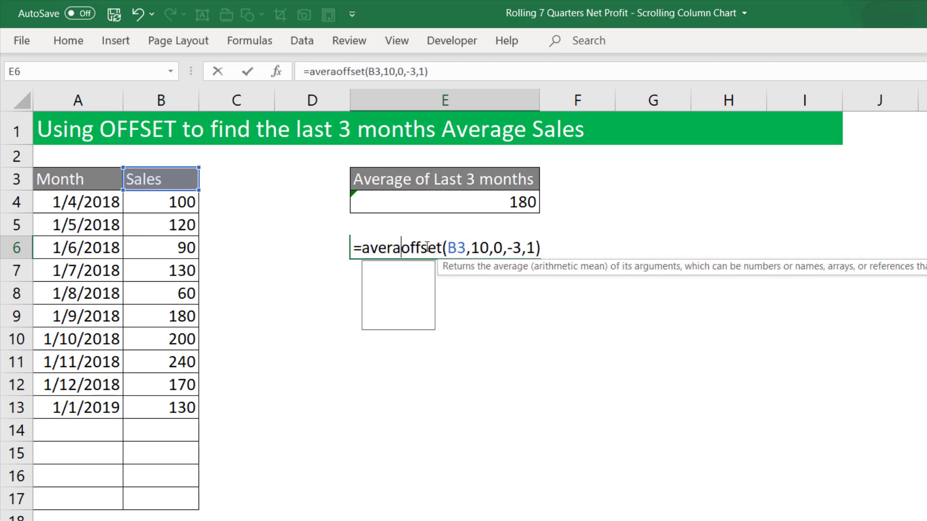
type("ge(")
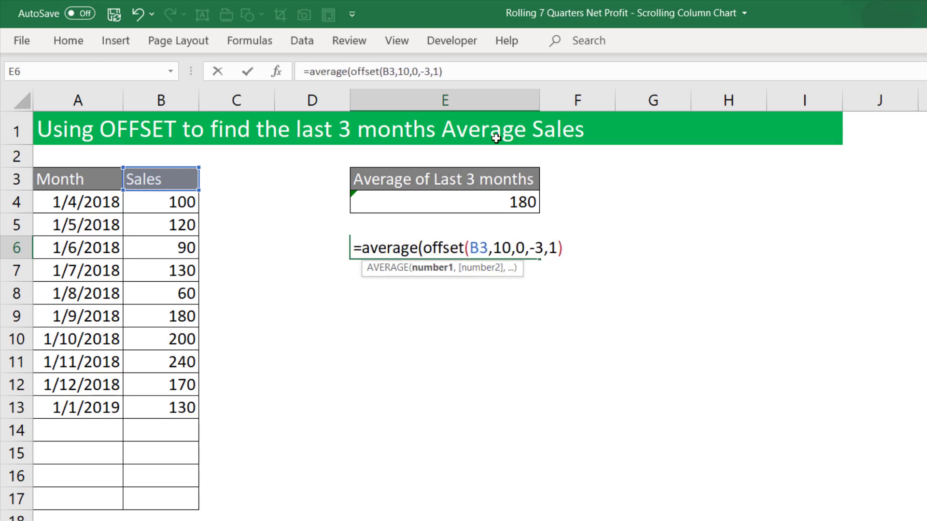
left_click(509, 75)
type(")")
key("Return")
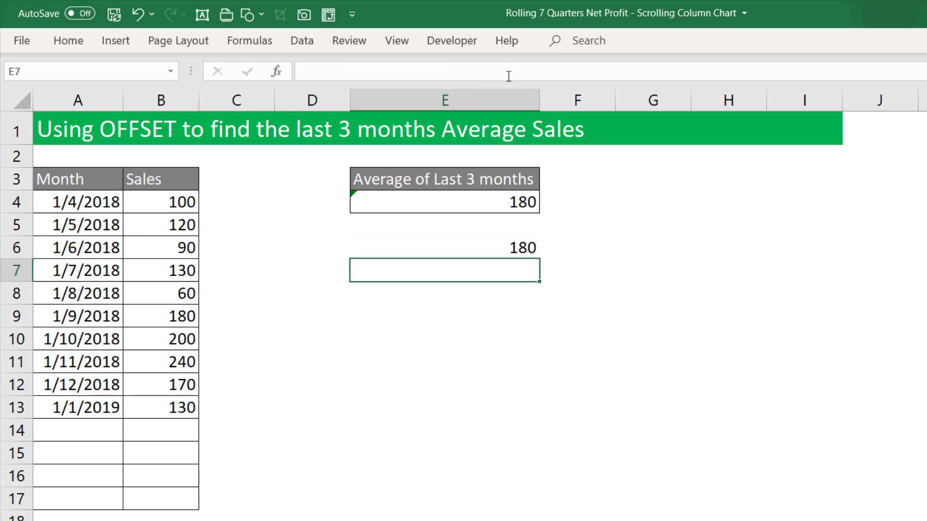
left_click(431, 250)
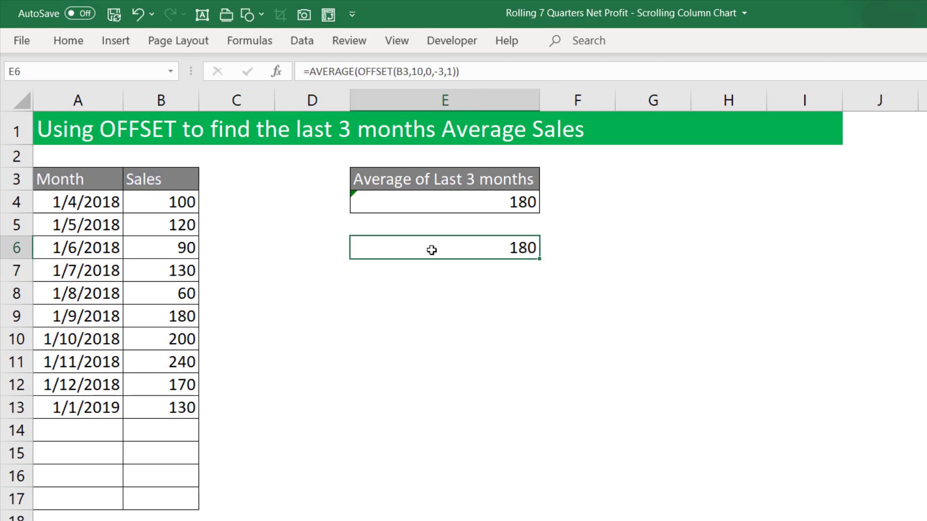
Add a row 14 entry with sales of 230, filling the month column forward by one month to 1/2/2019
left_click(152, 430)
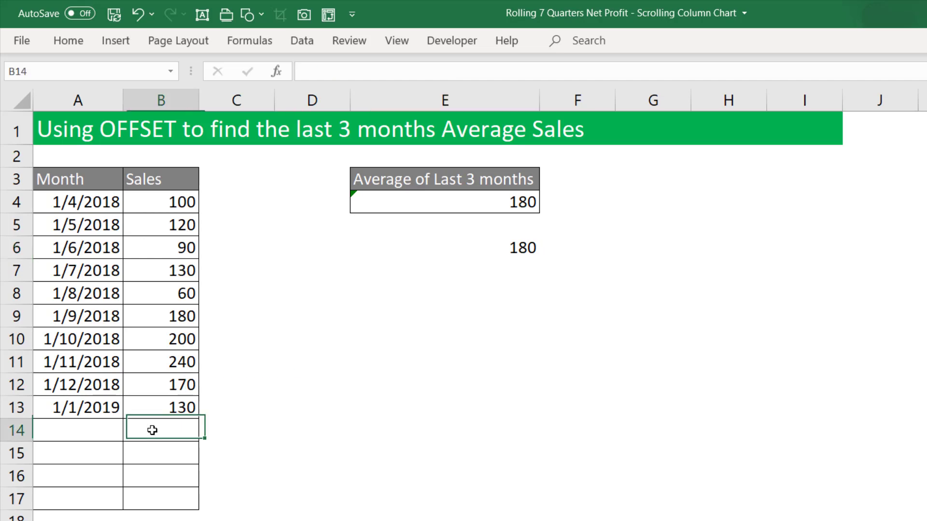
type("34")
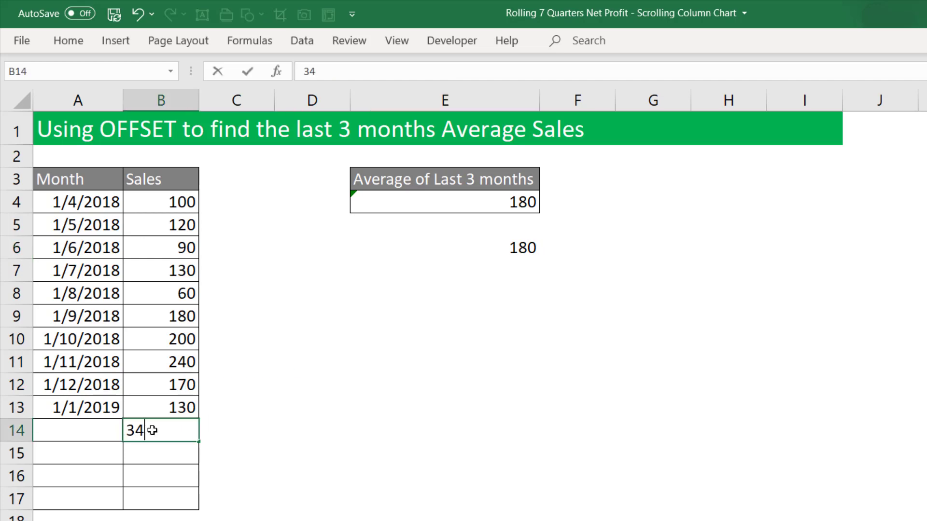
double_click(122, 428)
type("230")
left_click(120, 414)
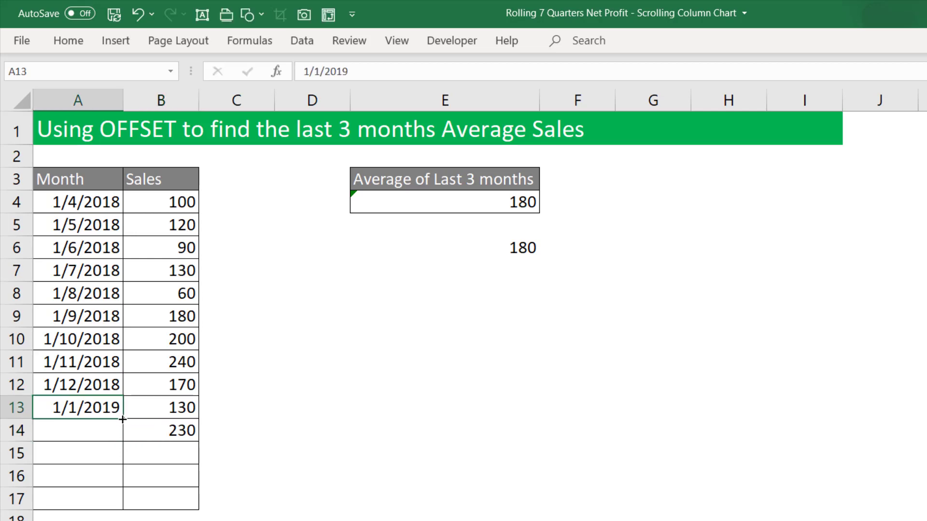
left_click_drag(123, 418, 119, 440)
left_click(135, 451)
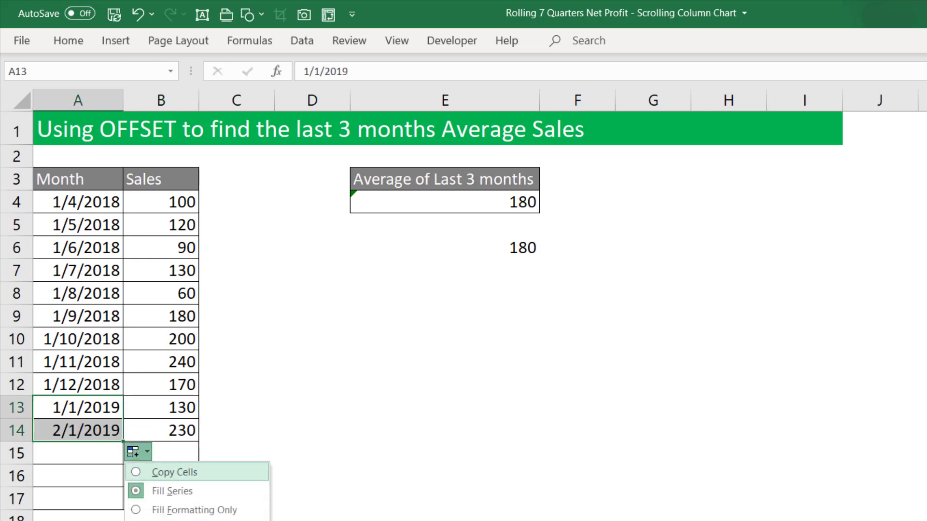
left_click(172, 520)
Compare the AVERAGE and OFFSET formula in E6 with the plain average formula in E4 to see which sales rows each covers
left_click(427, 293)
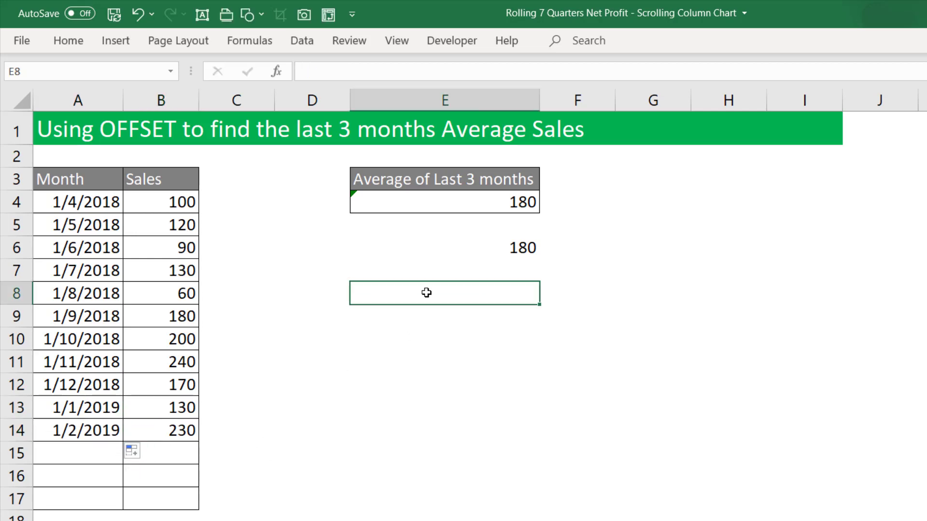
left_click(430, 249)
double_click(430, 248)
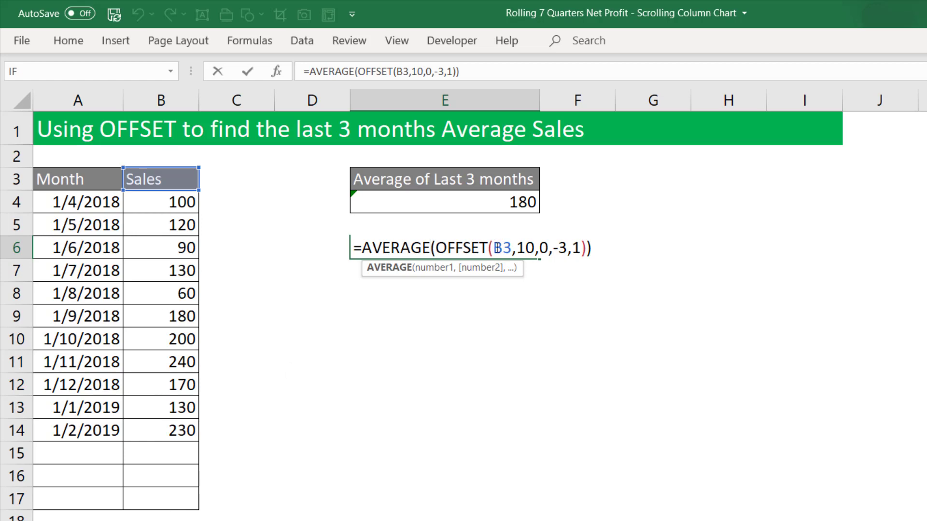
key("Return")
double_click(480, 202)
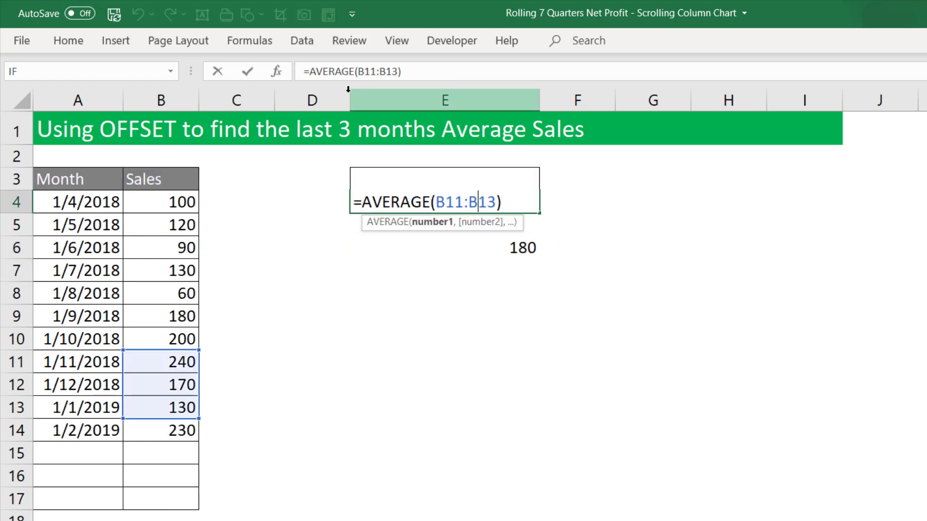
key("Return")
left_click(436, 261)
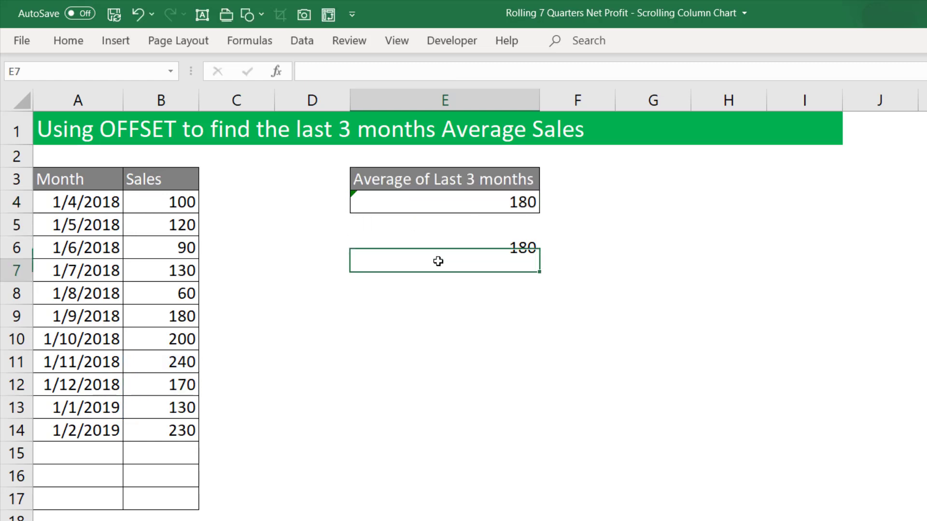
Replace the fixed rows argument 10 in E6's OFFSET with COUNT(B4:B17), giving =AVERAGE(OFFSET(B3,COUNT(B4:B17),0,-3,1))
left_click(438, 253)
double_click(437, 253)
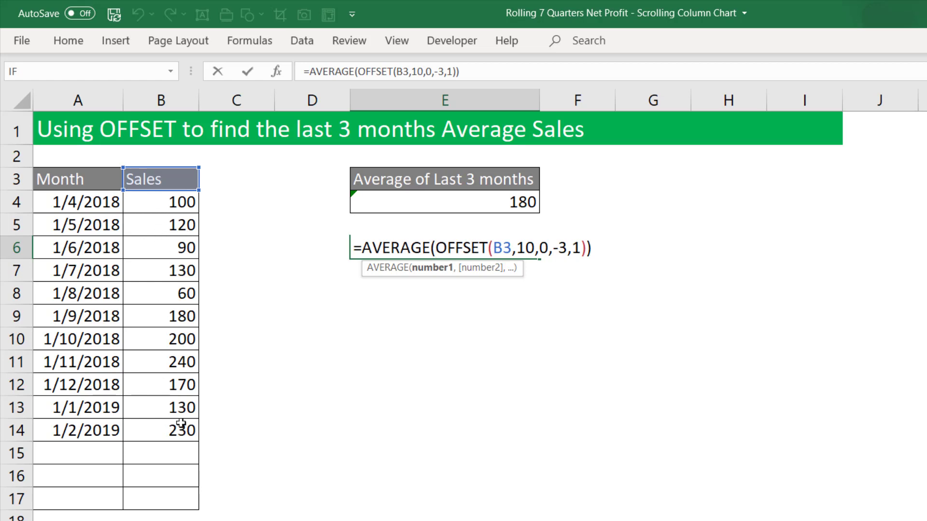
left_click_drag(534, 248, 516, 248)
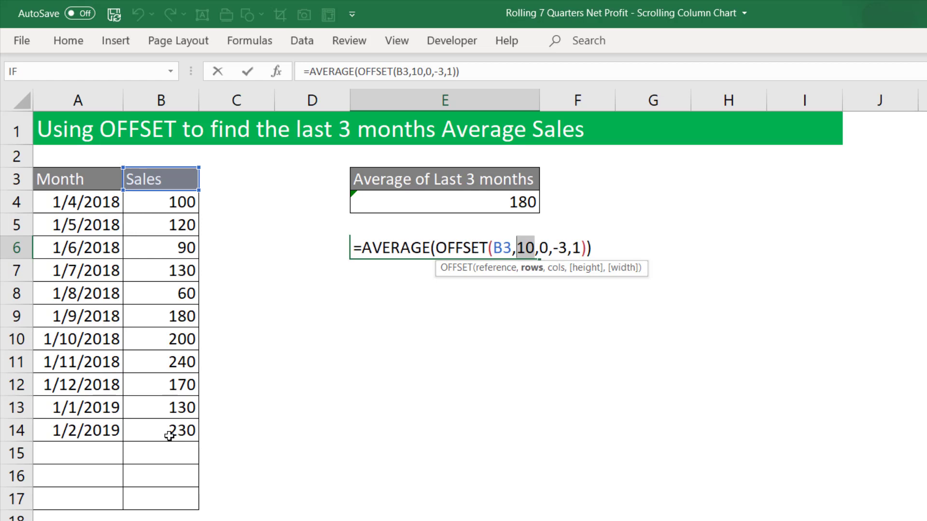
type("counta")
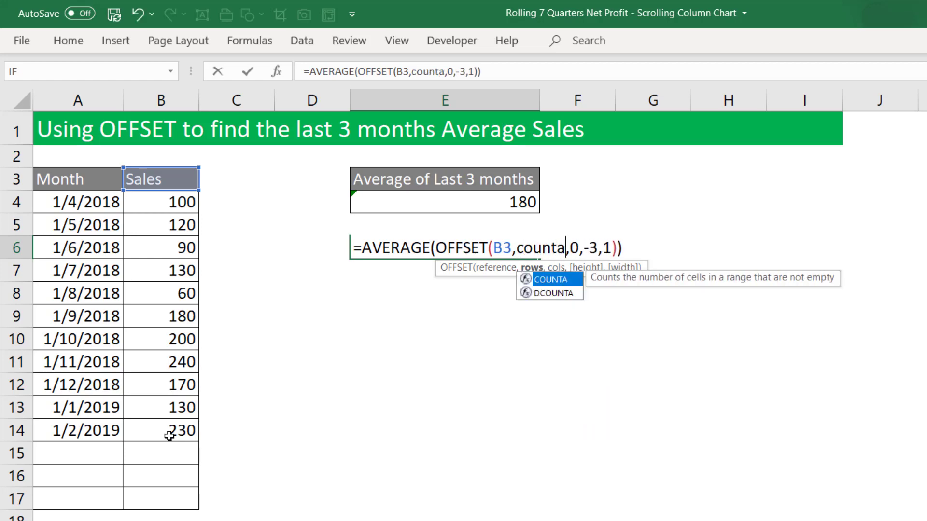
key("BackSpace")
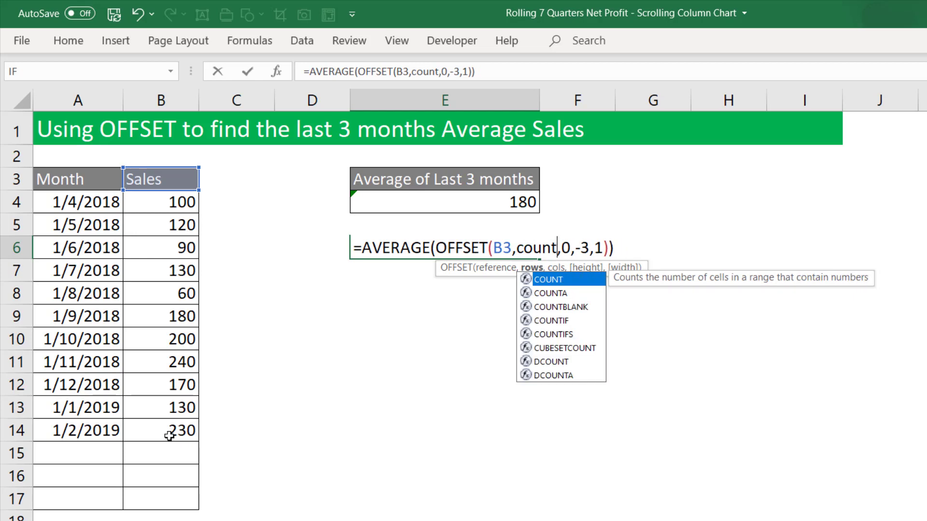
type("(")
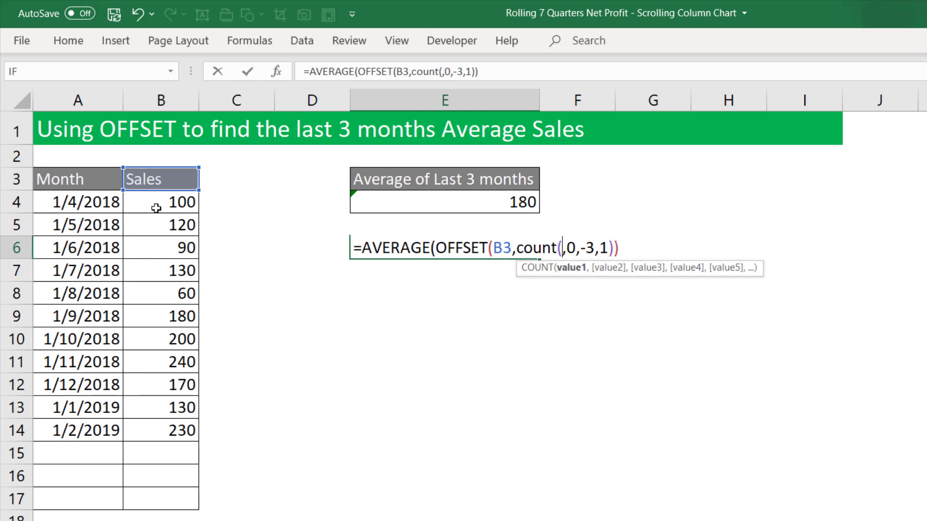
left_click_drag(159, 203, 156, 503)
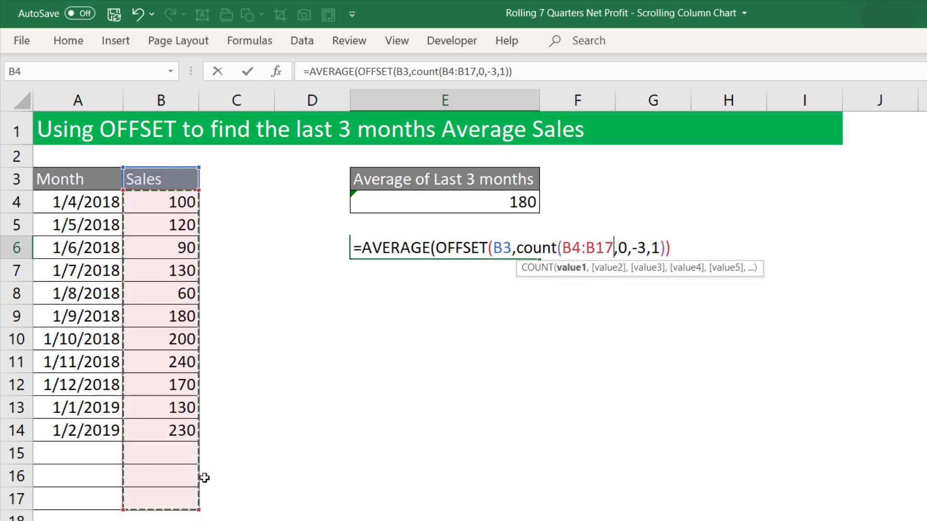
type(")")
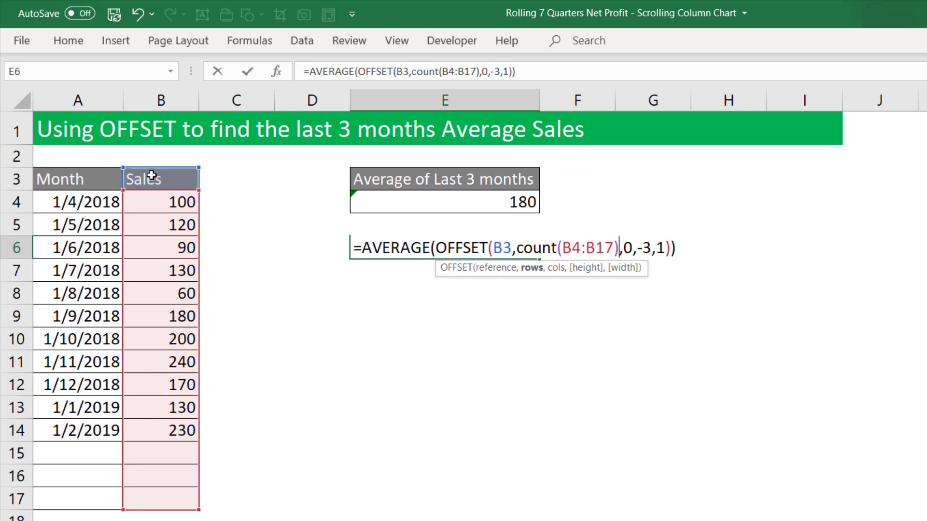
key("Return")
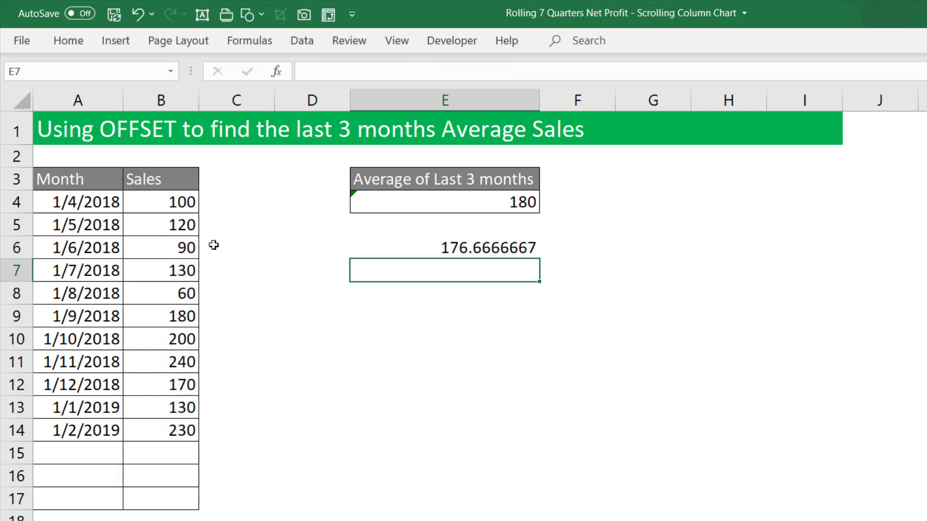
Enter a check formula =AVERAGE(B12:B14) in E9 for the last three sales values
left_click(421, 243)
left_click(391, 315)
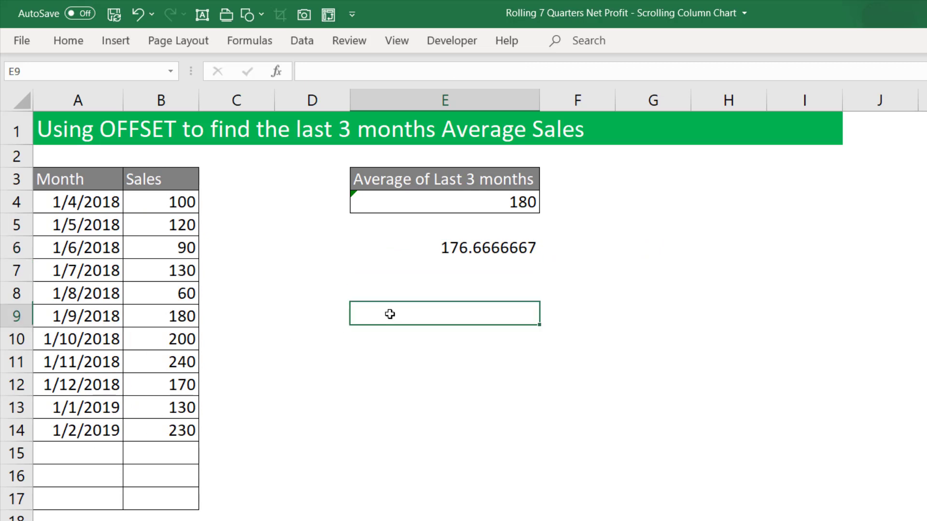
type("=aver")
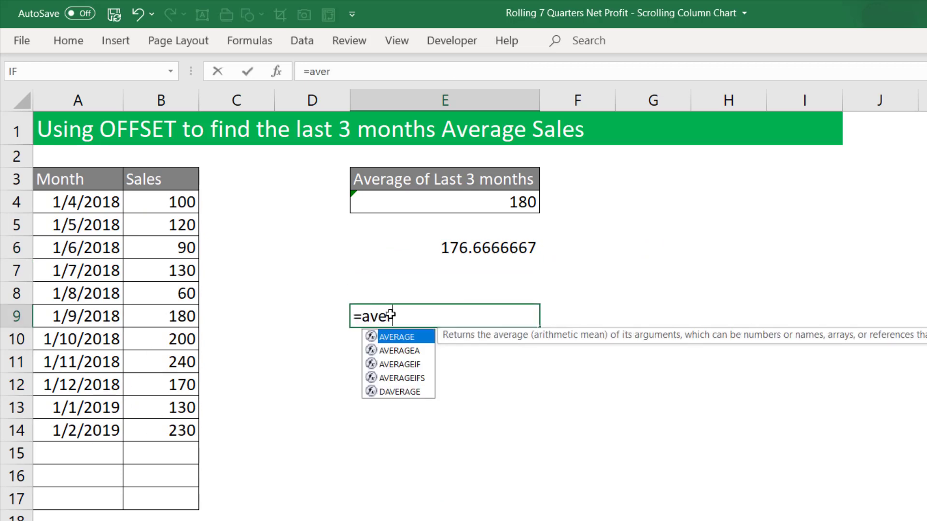
key("Tab")
left_click_drag(179, 386, 176, 437)
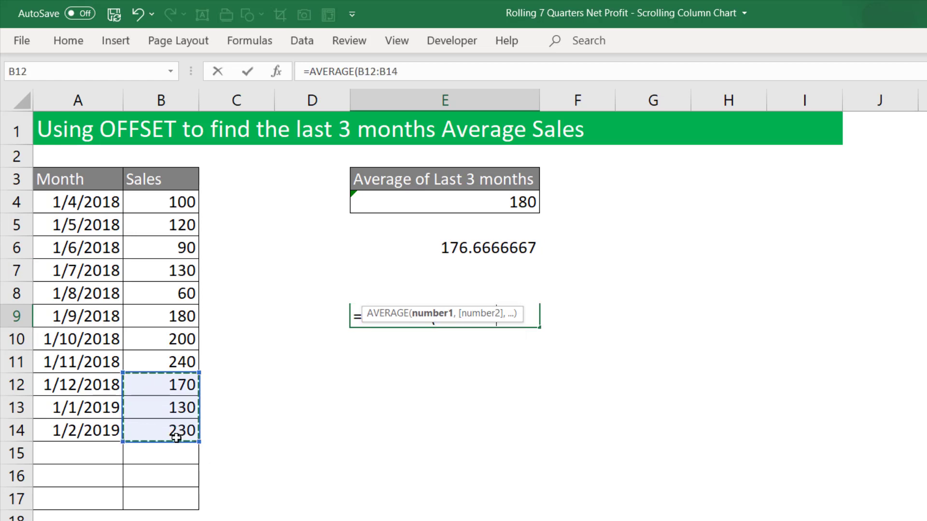
type(")")
key("Return")
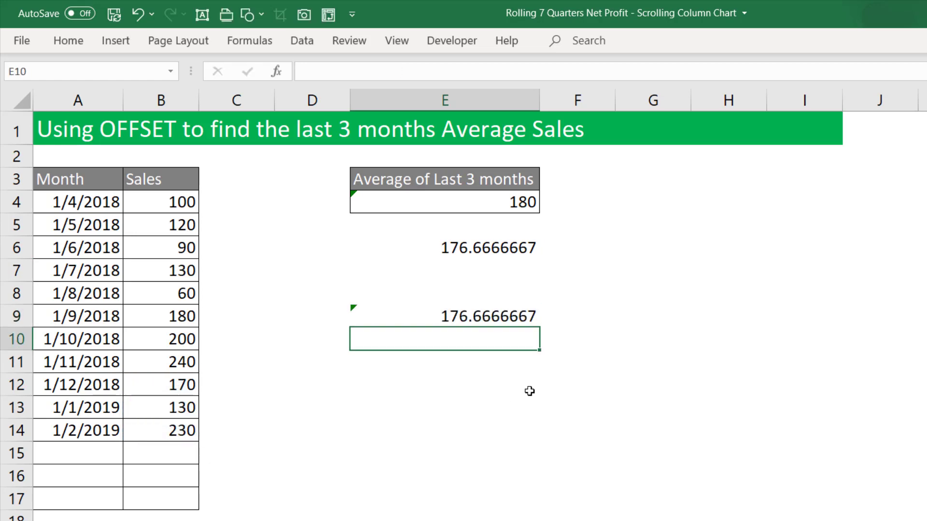
Compare the check average in E9 with E6 and open E6's formula to inspect its ranges
left_click(489, 320)
left_click(489, 248)
double_click(489, 249)
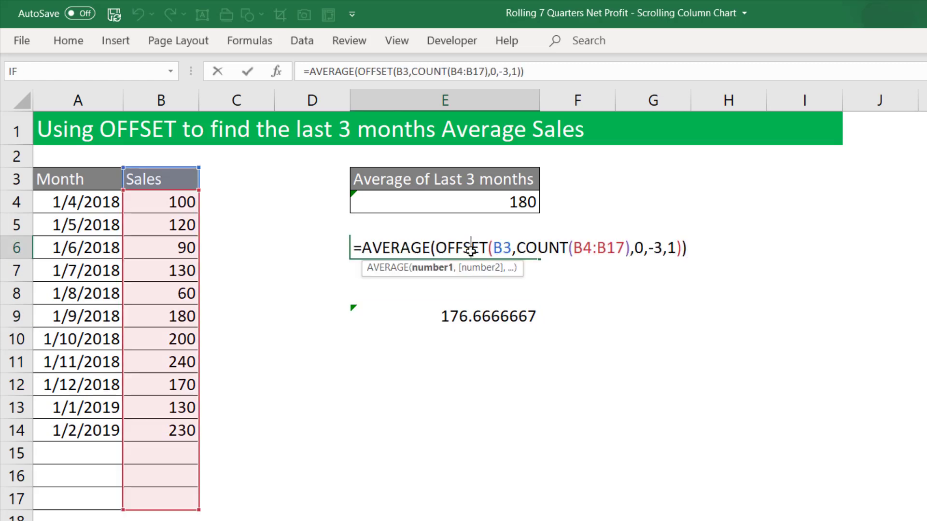